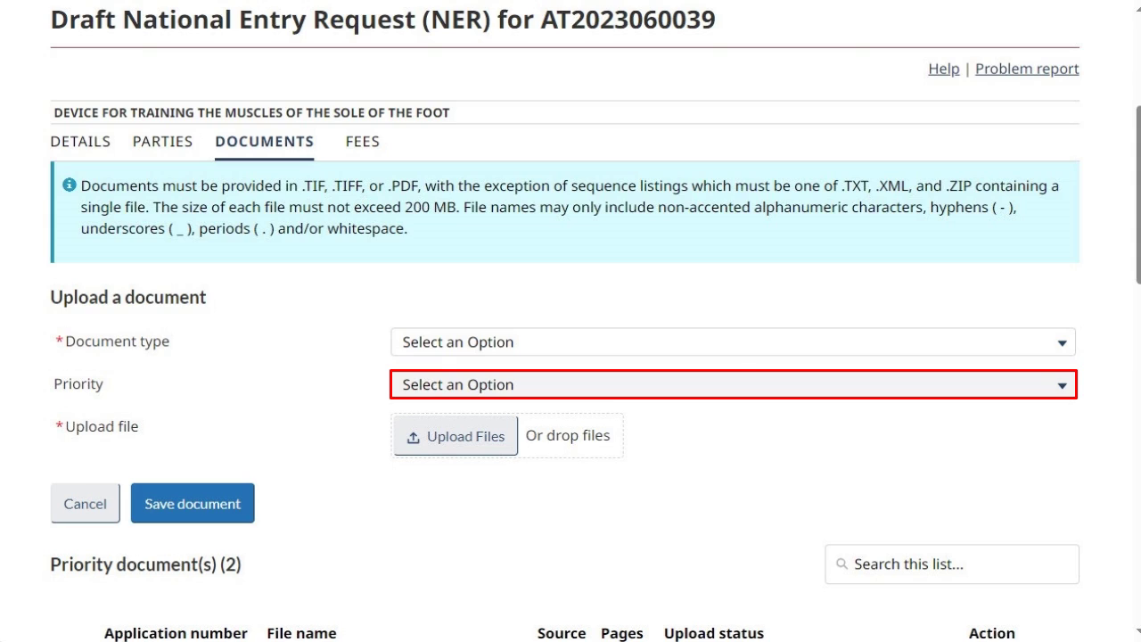
- Scroll down the Documents step to review the listed priority and uploaded documents
{"action": "scroll", "coordinate": [570, 356], "scroll_direction": "down", "scroll_amount": 6}
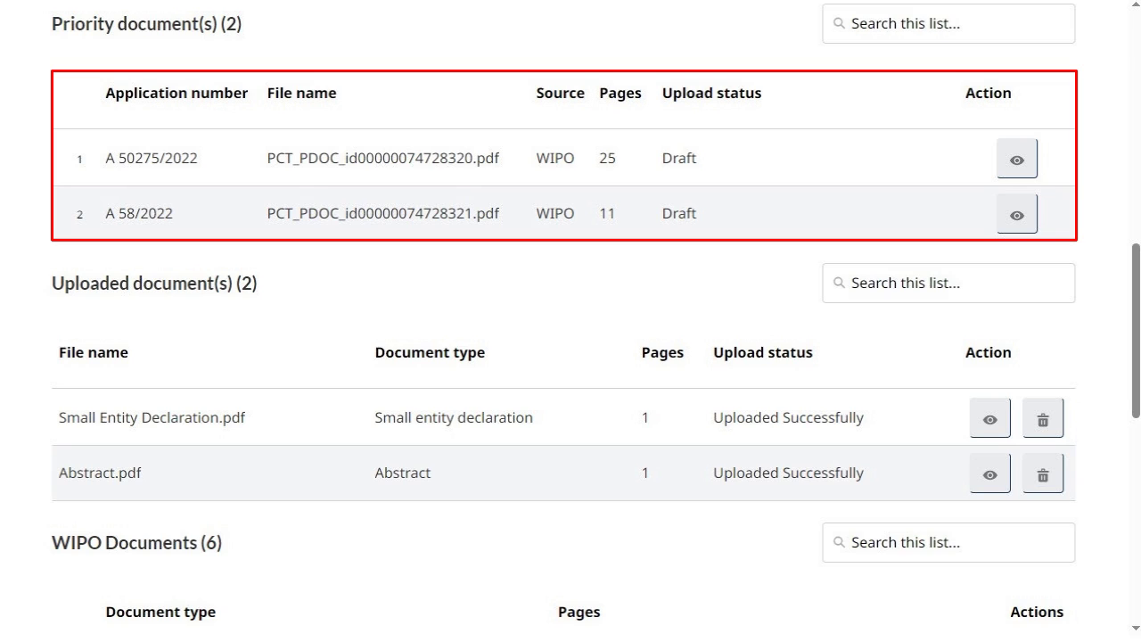